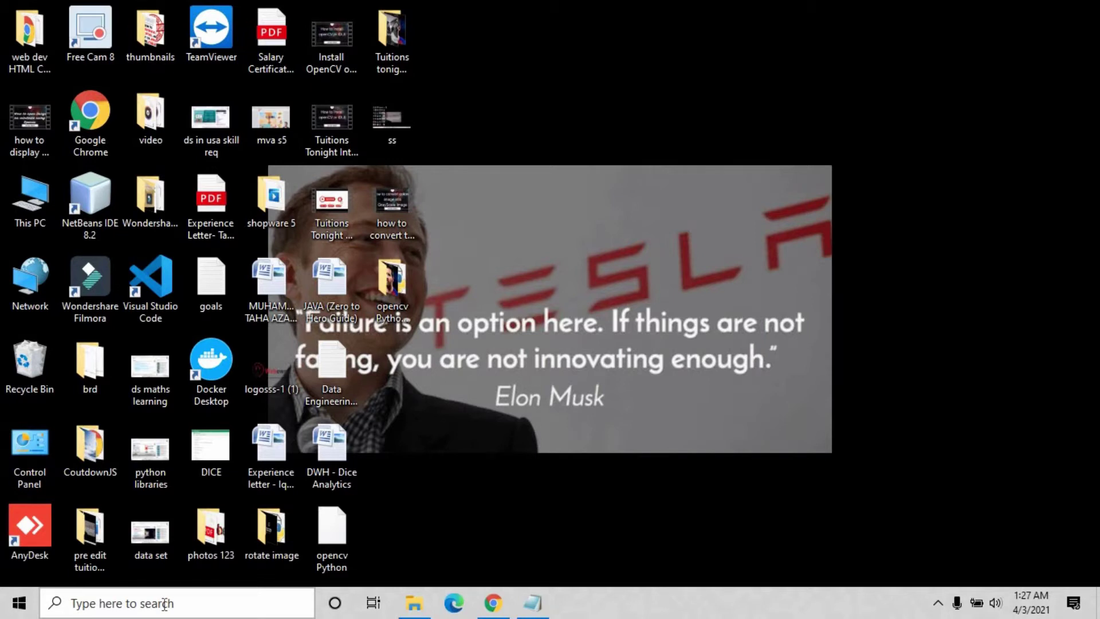
Step: Search for IDLE and open its shortcut's file location in File Explorer
click(164, 604)
text(idl)
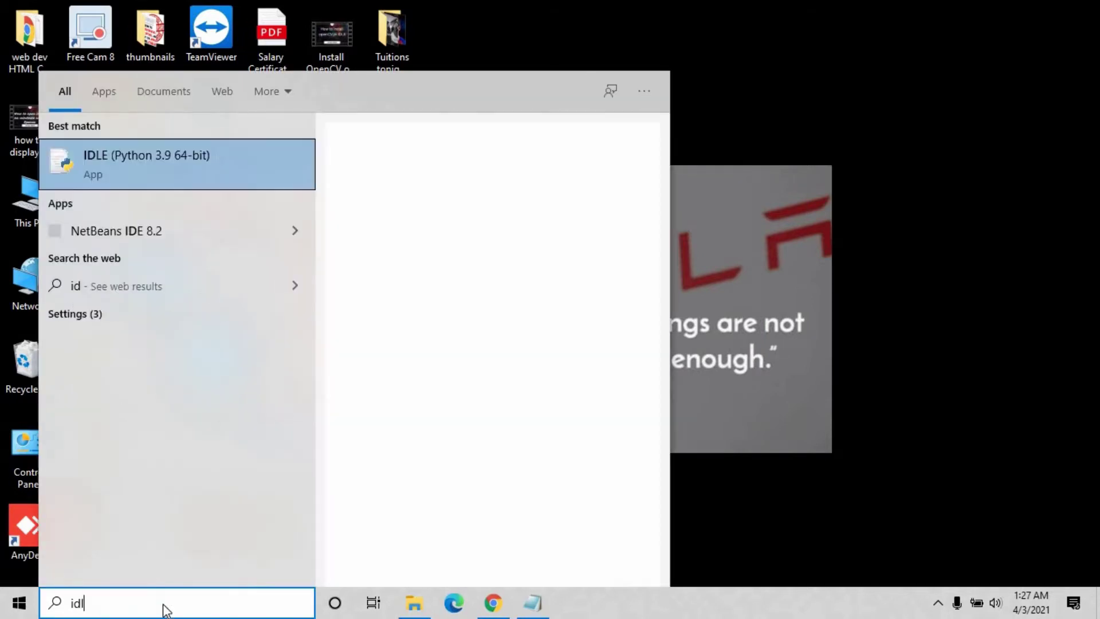
text(e)
right_click(196, 182)
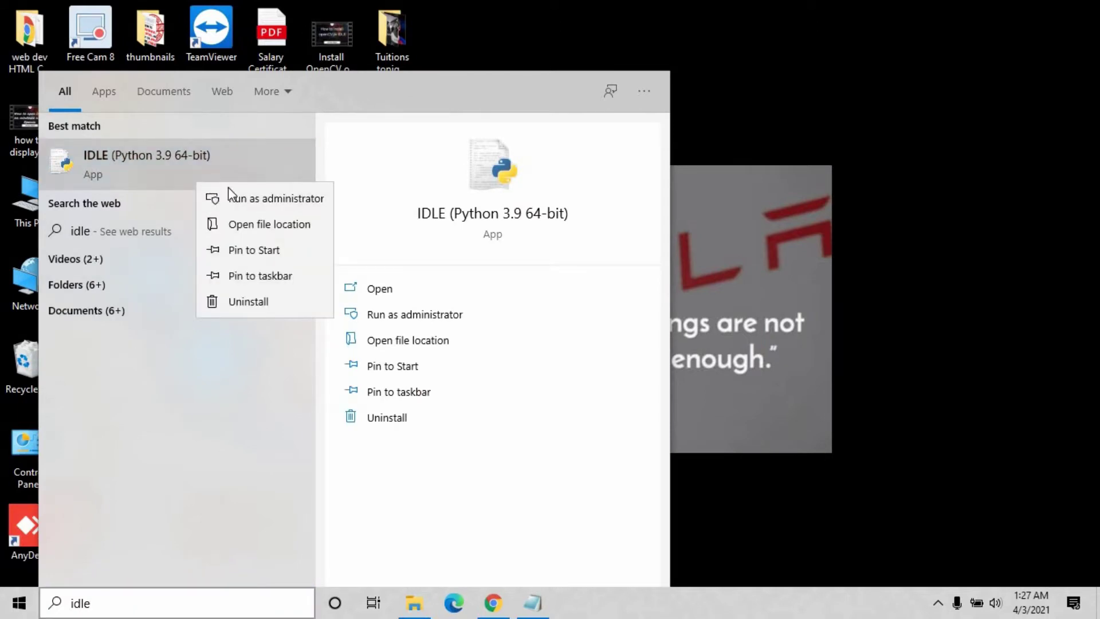
click(247, 225)
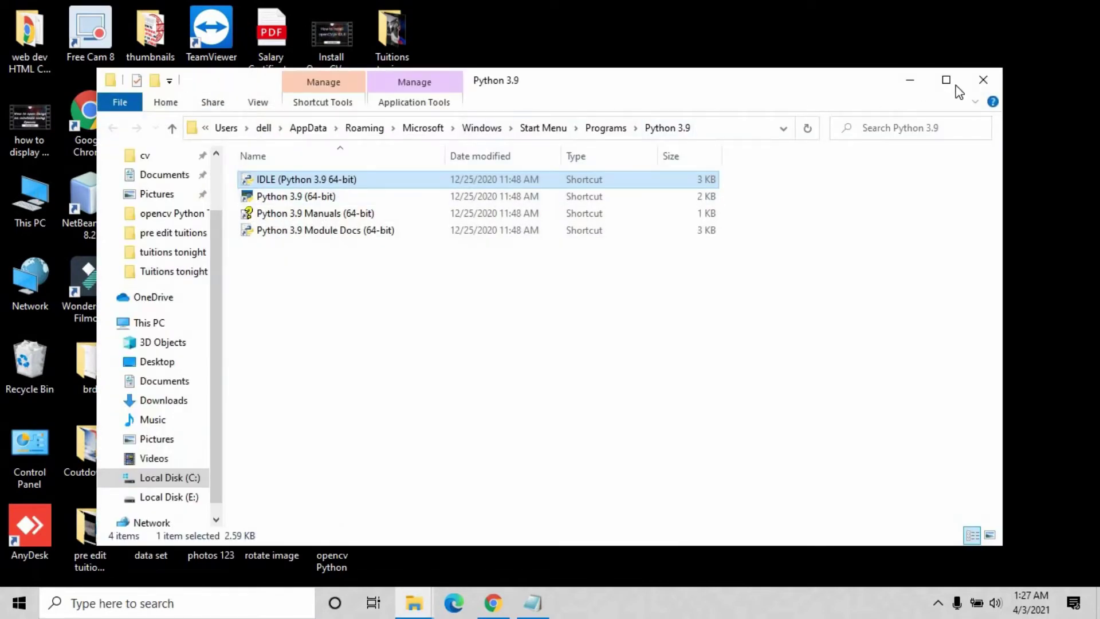
Step: Maximize File Explorer and open the AppData Local folder
click(947, 79)
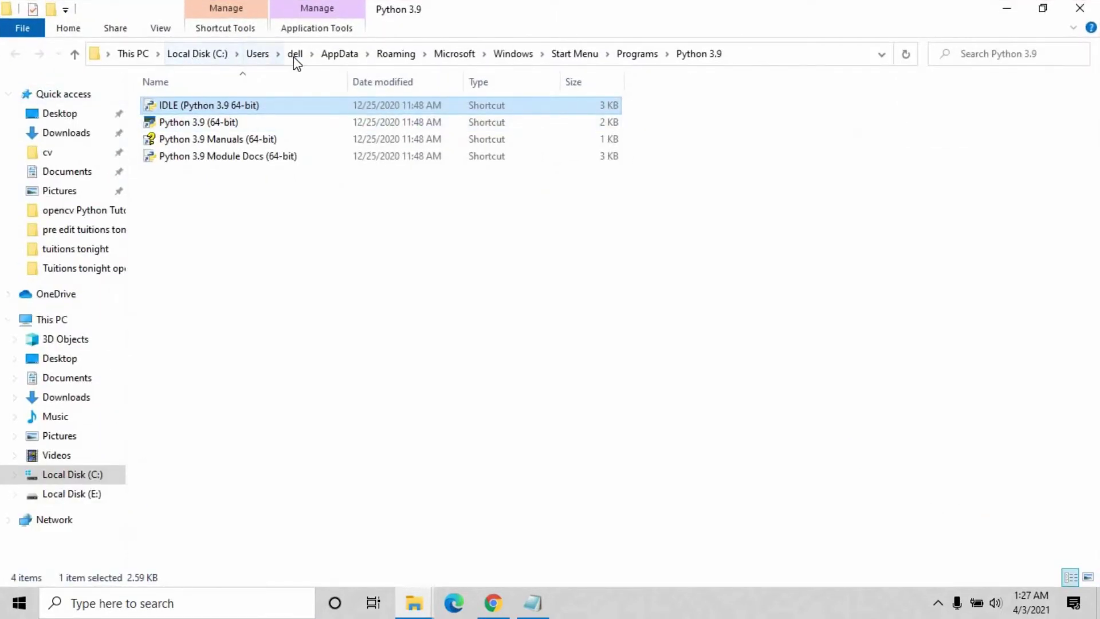
click(336, 56)
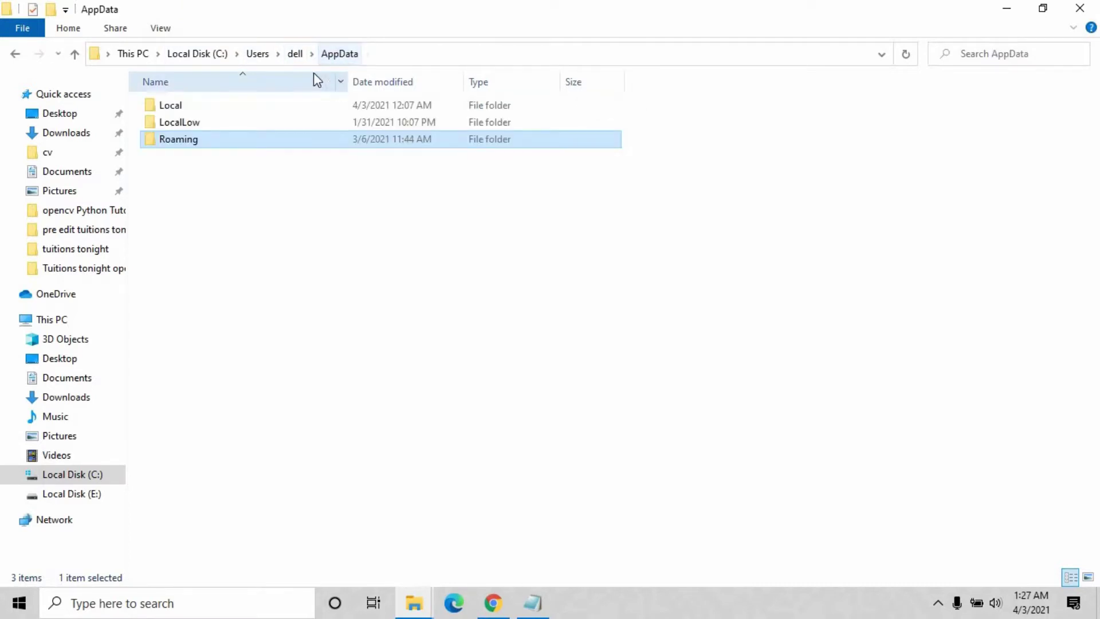
click(178, 108)
click(178, 108)
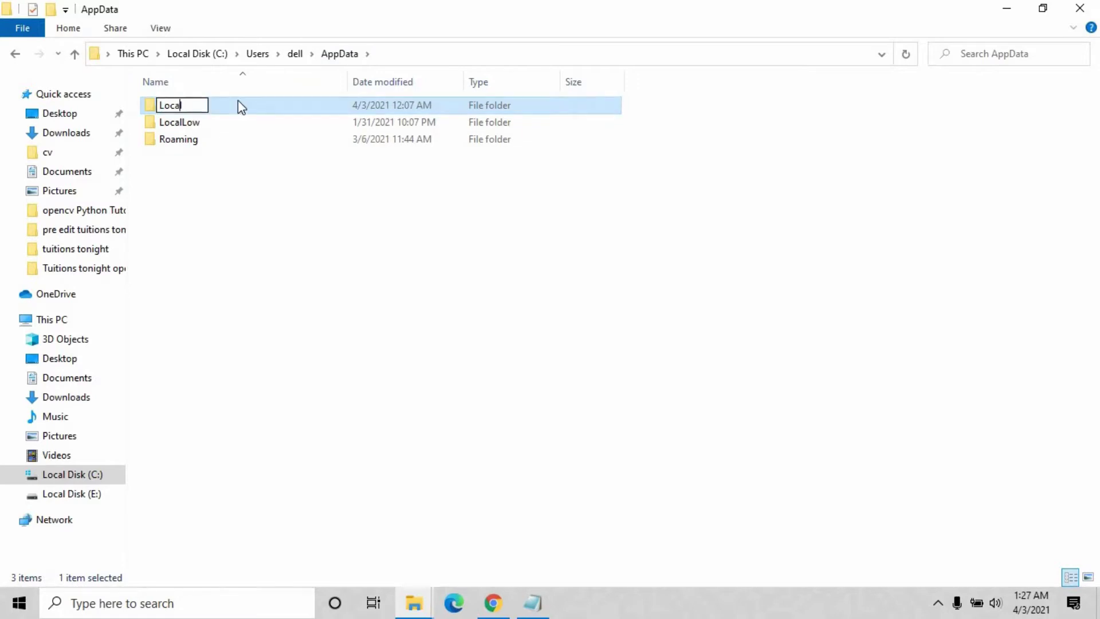
double_click(238, 101)
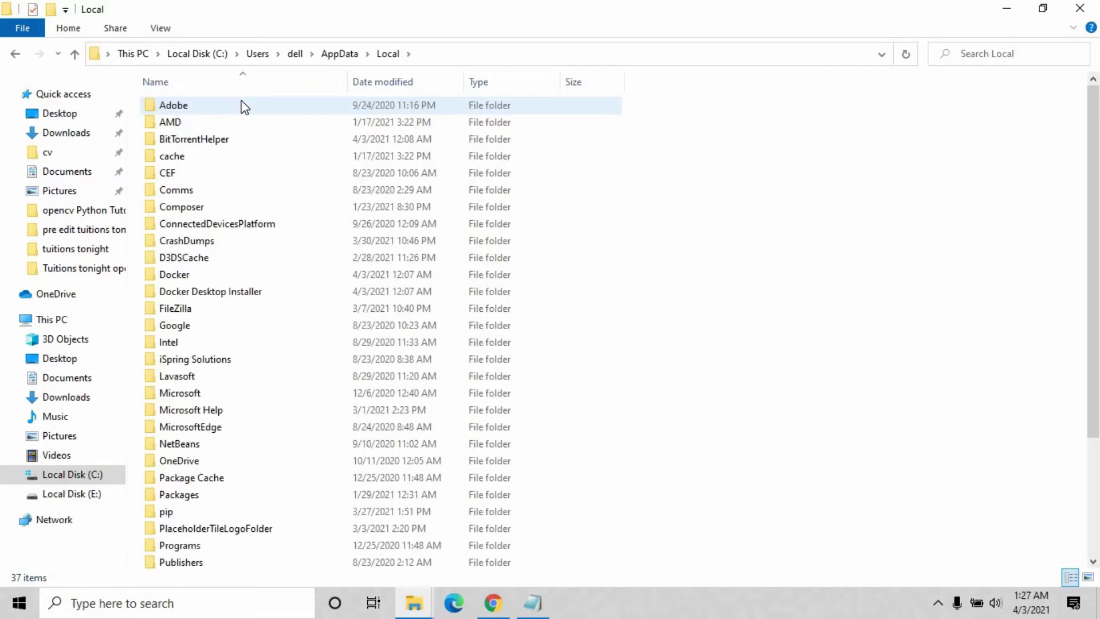
scroll(175, 258, down, 2)
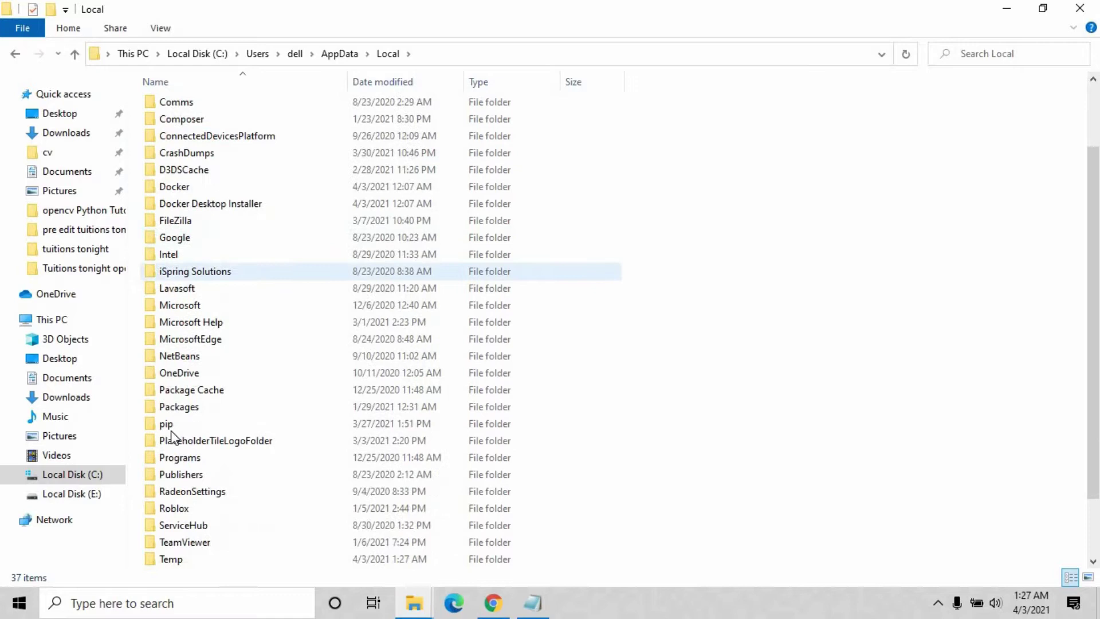
Step: Drill down through Programs > Python > Python39 into the Scripts folder
double_click(191, 460)
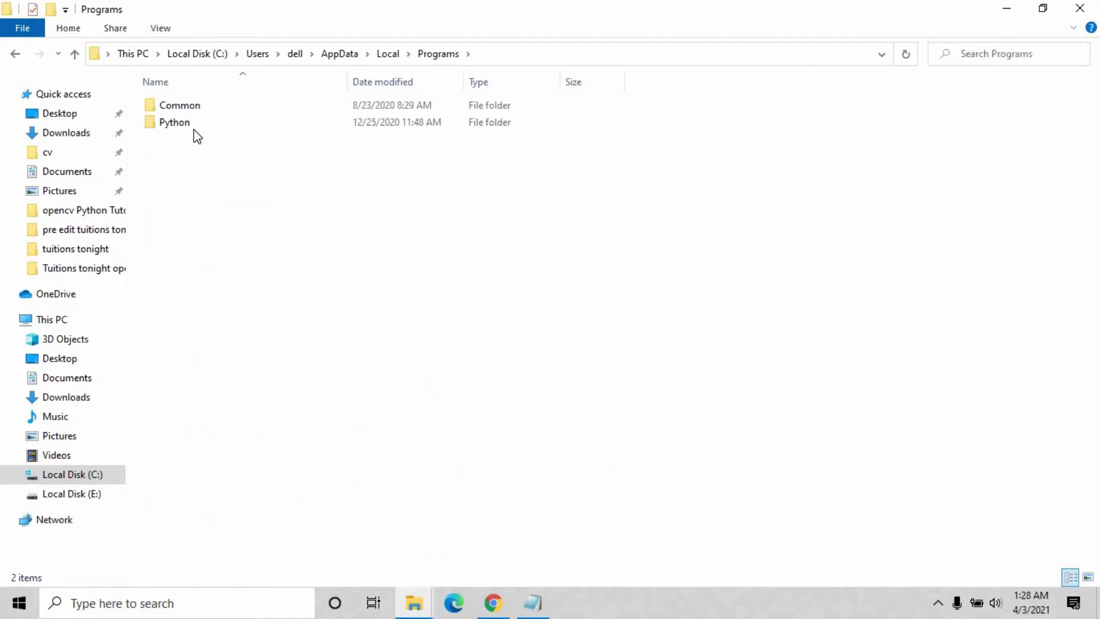
double_click(190, 123)
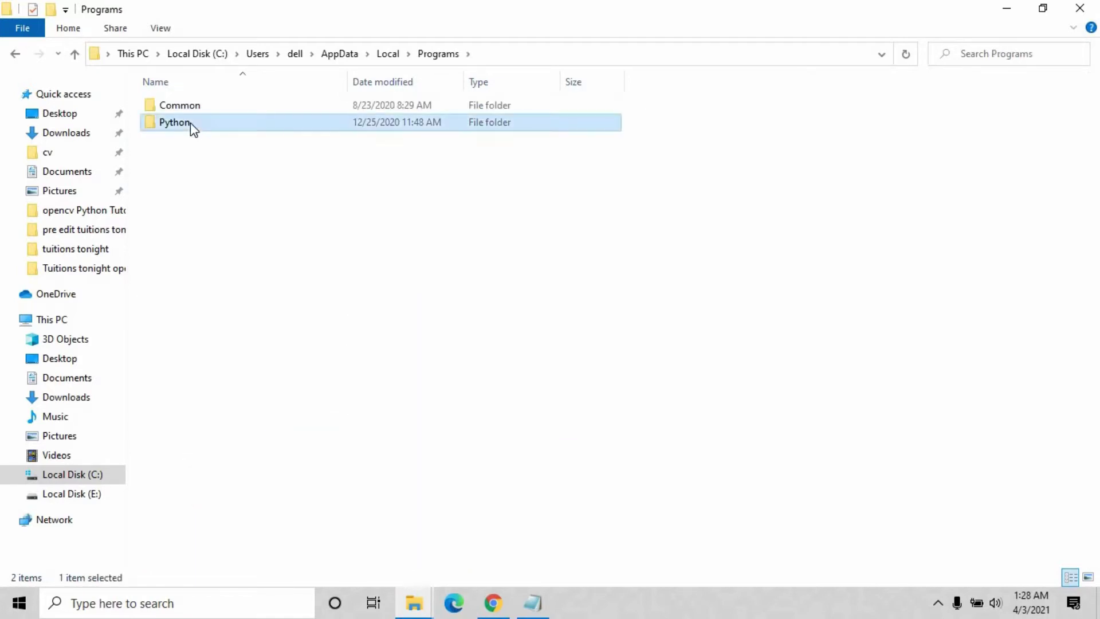
double_click(191, 115)
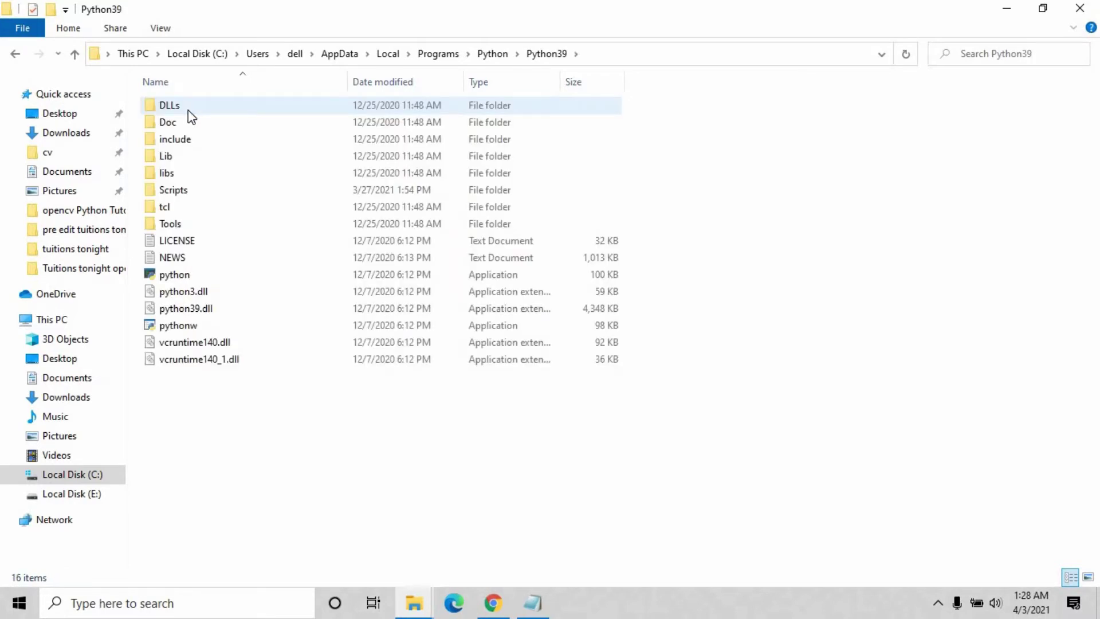
double_click(169, 190)
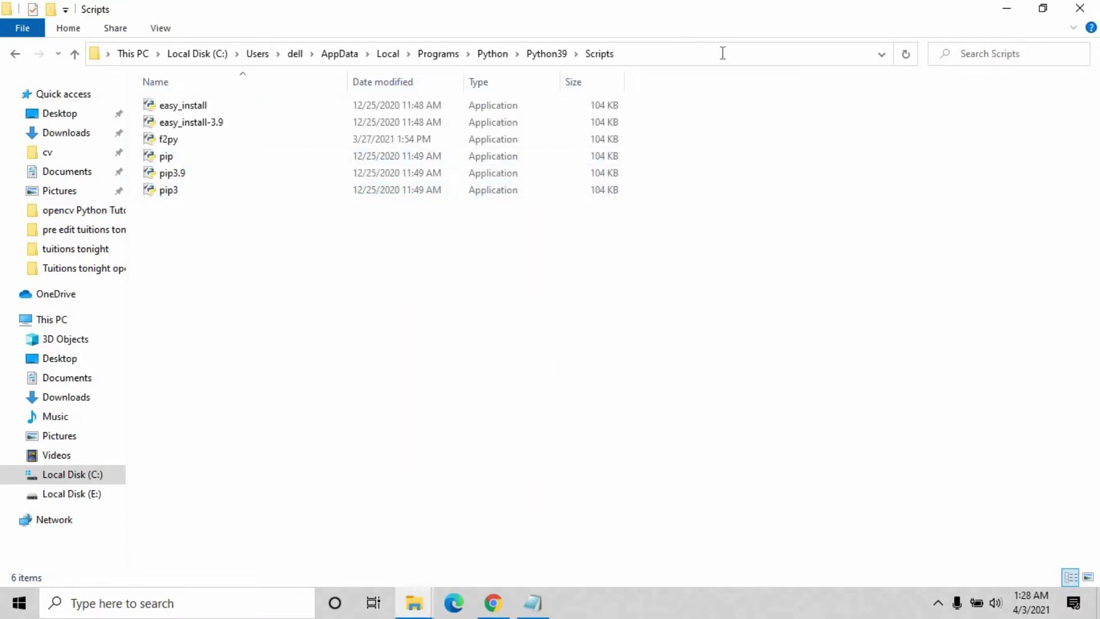
Step: Copy the Scripts folder path and launch Command Prompt from search
click(722, 55)
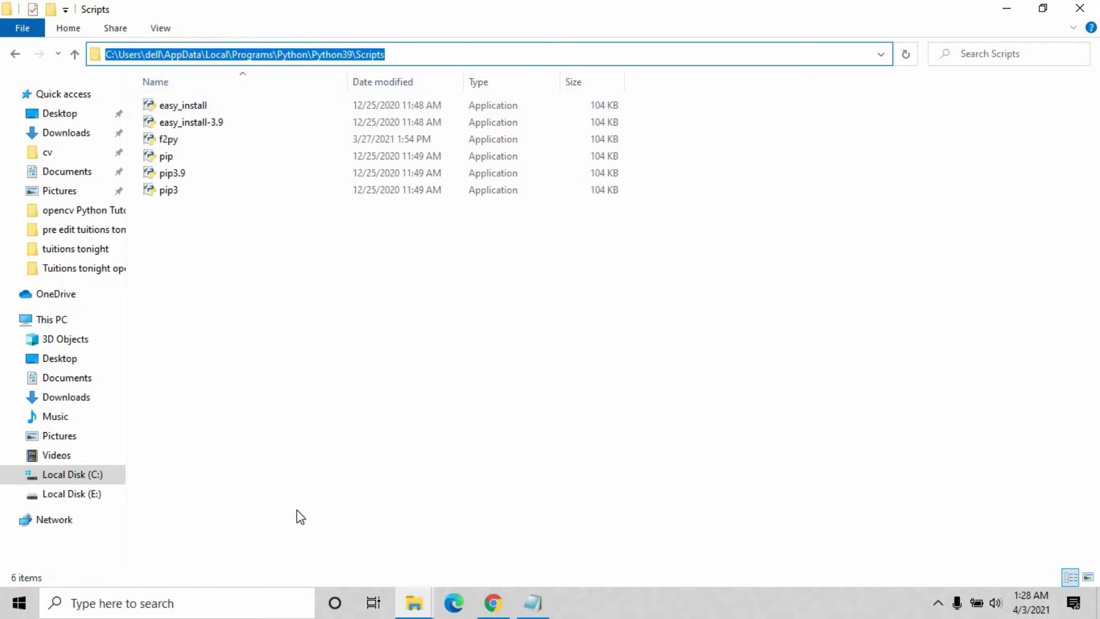
click(227, 605)
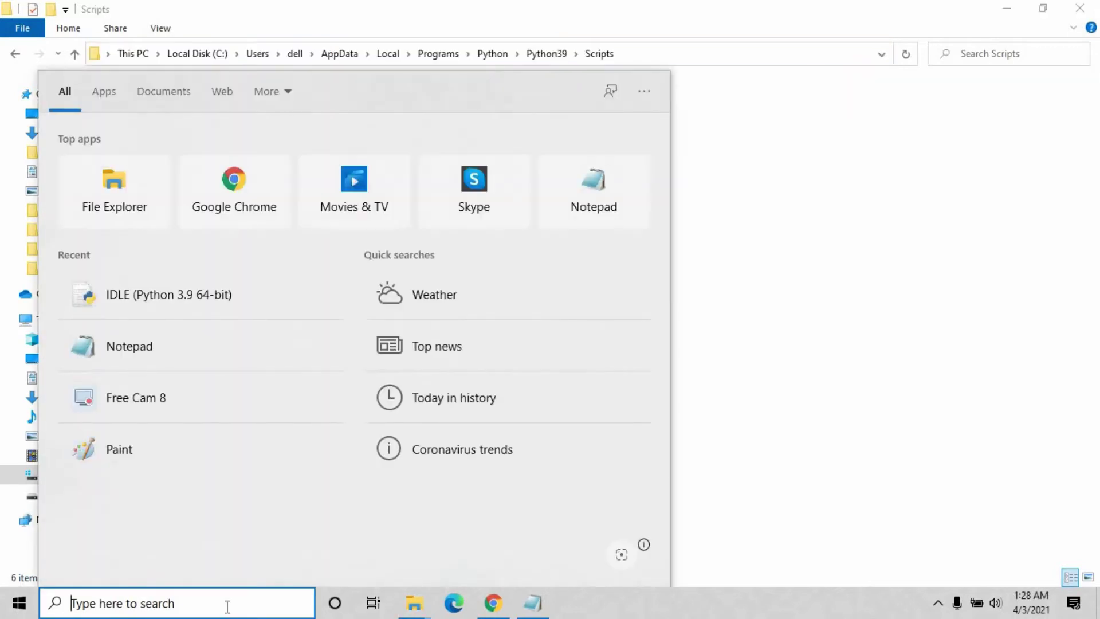
text(cmd)
key(Return)
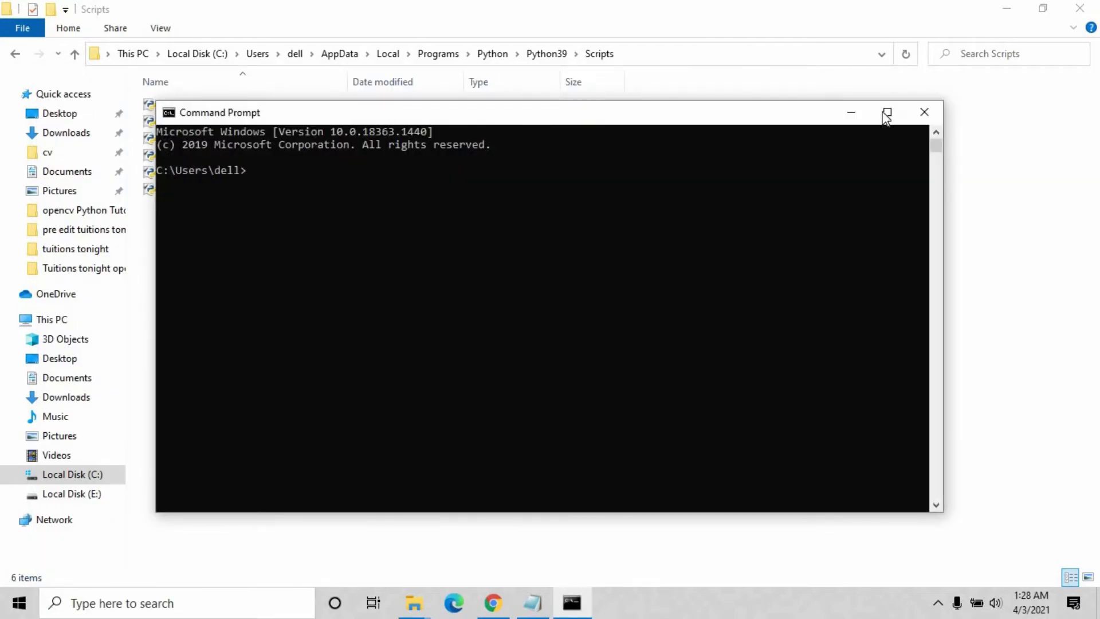
Step: Maximize Command Prompt and cd into the pasted Python39 Scripts path
click(887, 112)
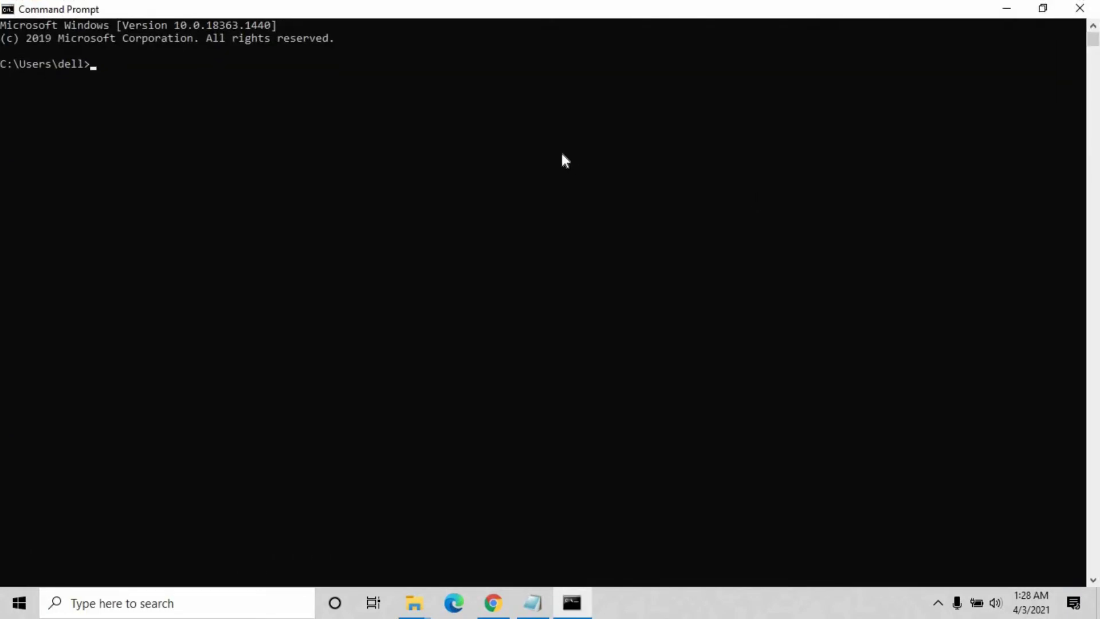
text(cd)
text(C:\Users\dell\AppData\Local\Programs\Python\Python39\Scripts)
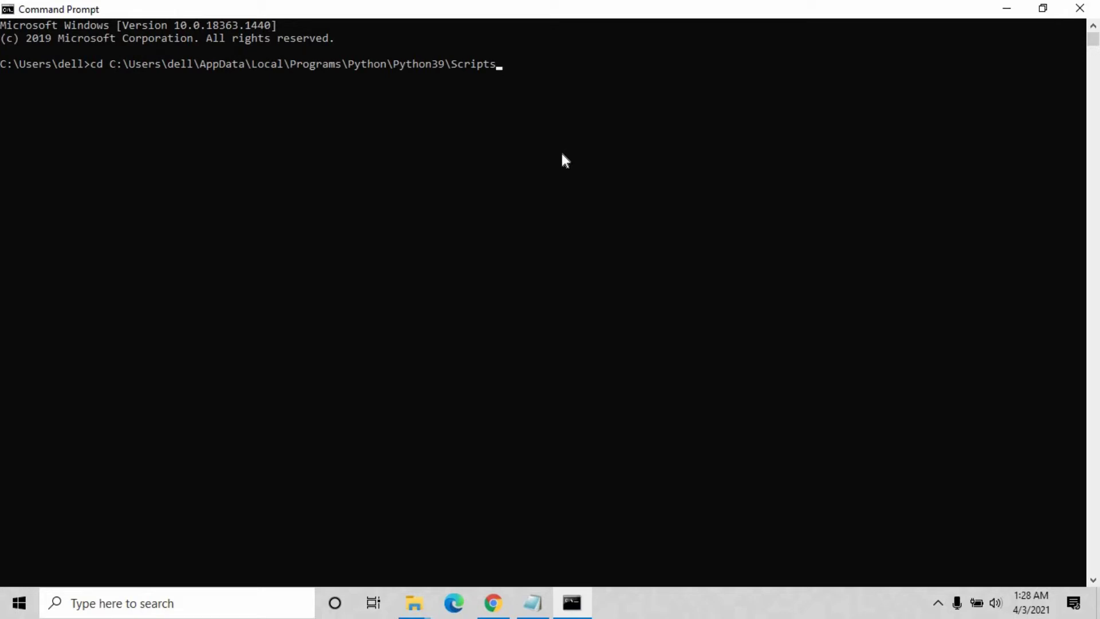
key(Return)
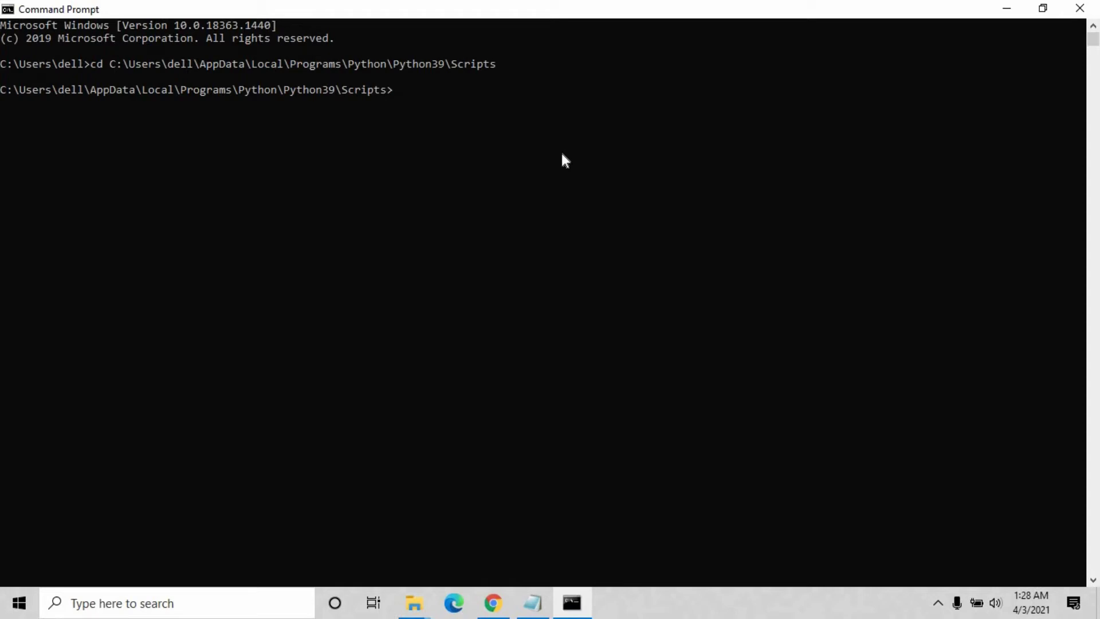
text(p)
text(ip)
Step: Run 'pip3 install matplotlib' after deleting a stray space before pip
key(Left)
key(Left)
key(Left)
key(BackSpace)
text(3)
text( install )
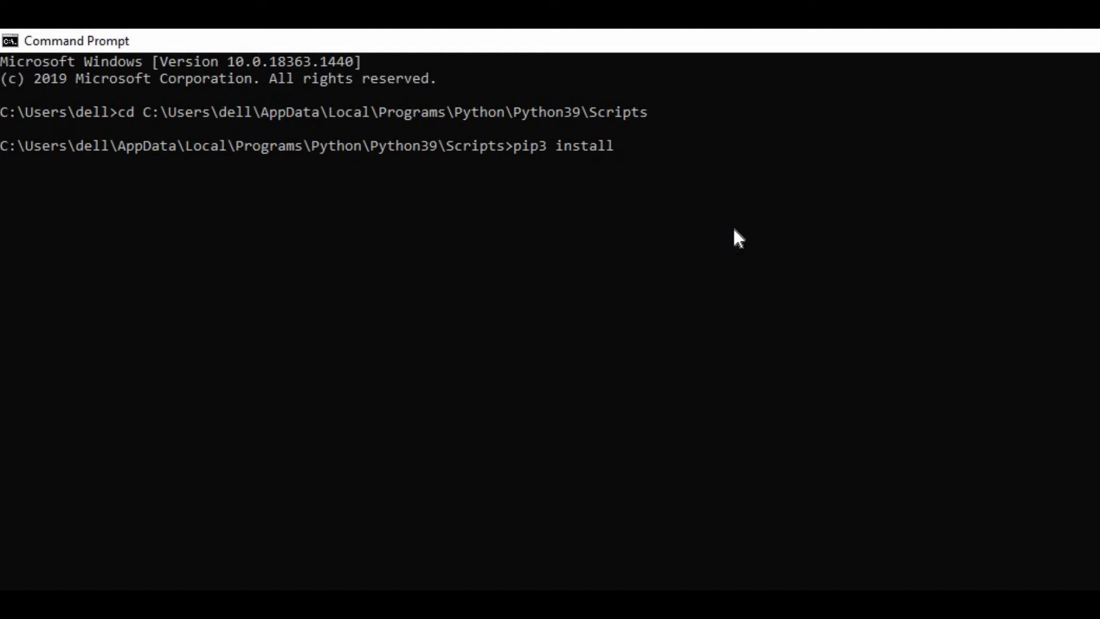
text(mat)
text(pl)
text(otlib)
key(Return)
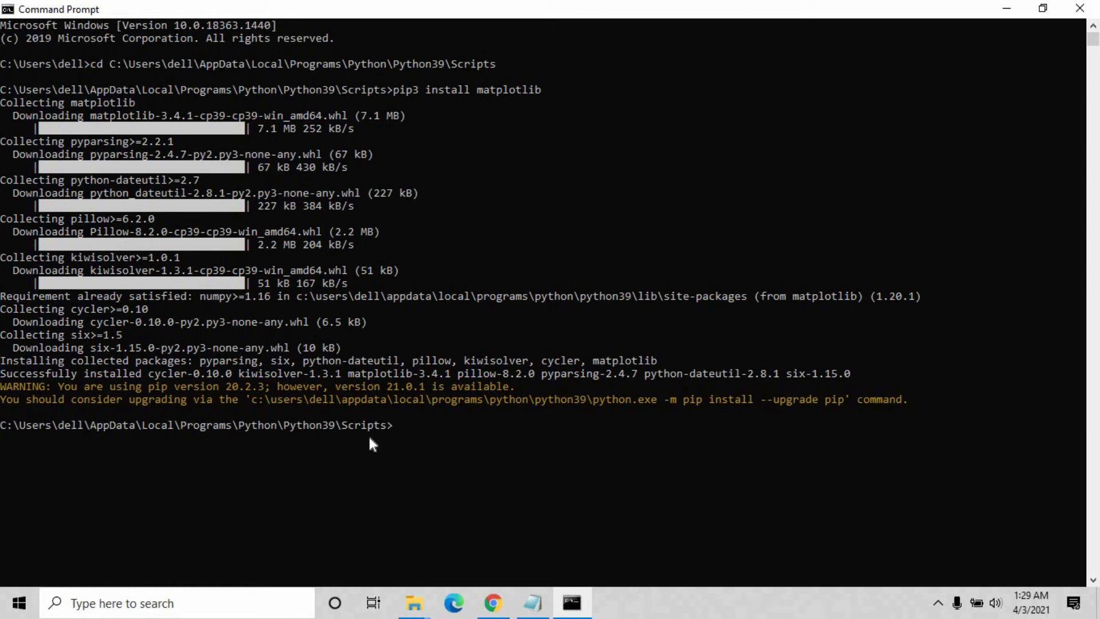
Step: Search for 'idle' and launch IDLE Shell 3.9
click(244, 602)
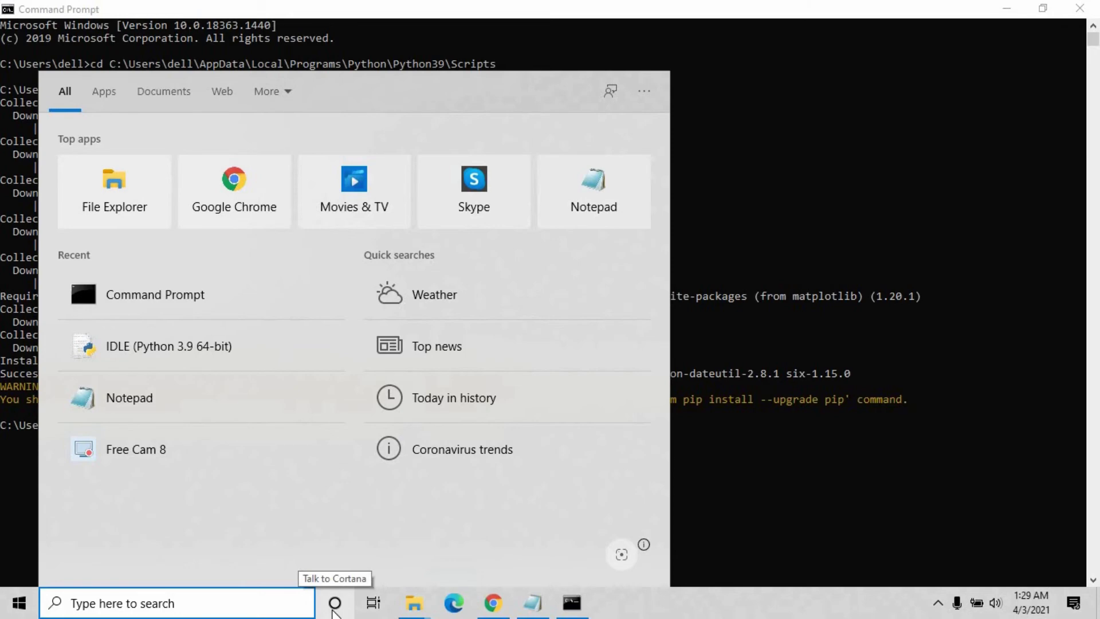
text(idle)
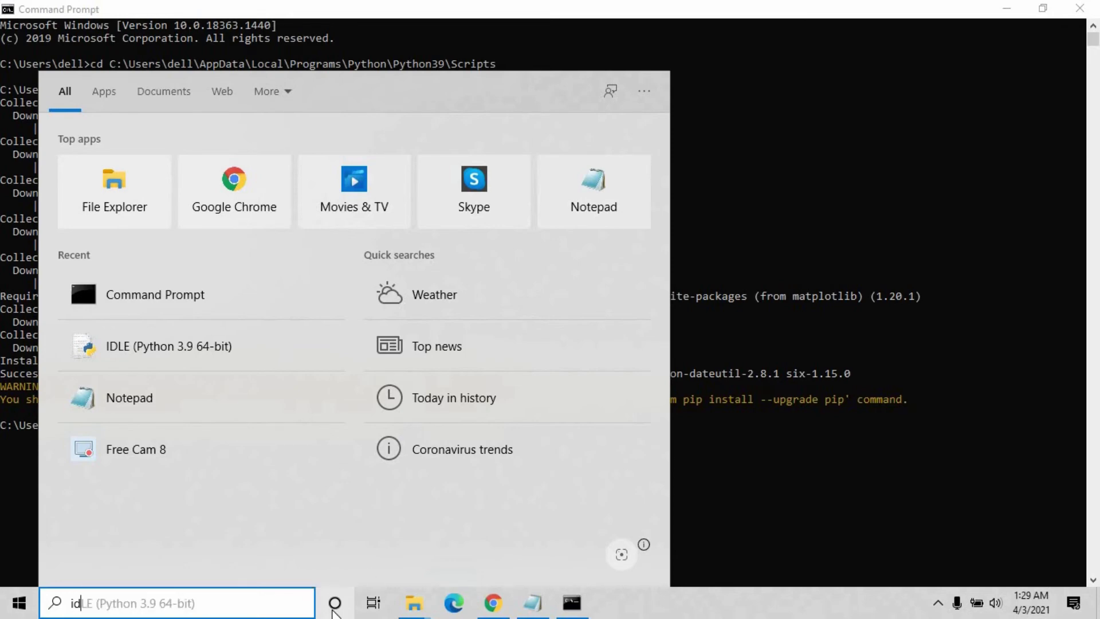
key(Return)
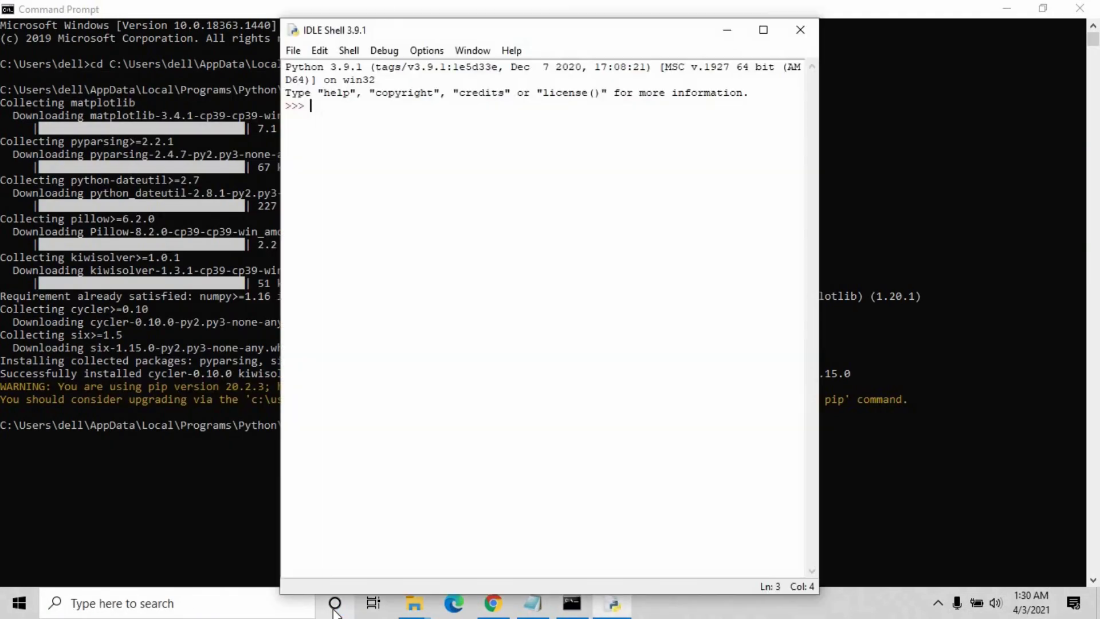
text(impor)
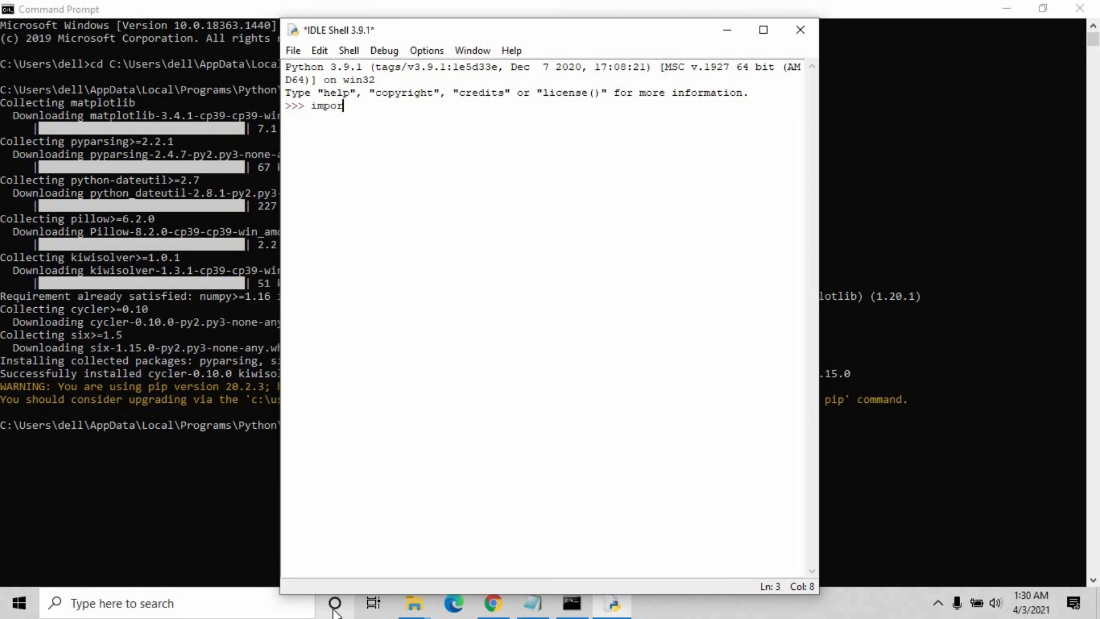
text(t mat)
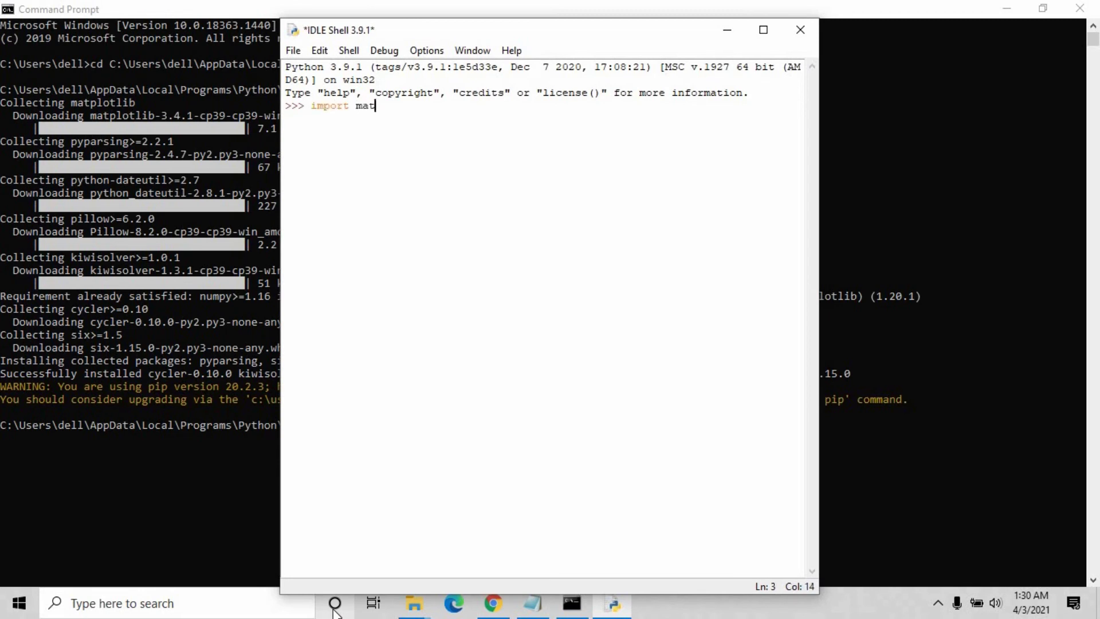
text(plot)
text(lib)
Step: Enter 'import matplotlib' at the IDLE >>> prompt
key(Return)
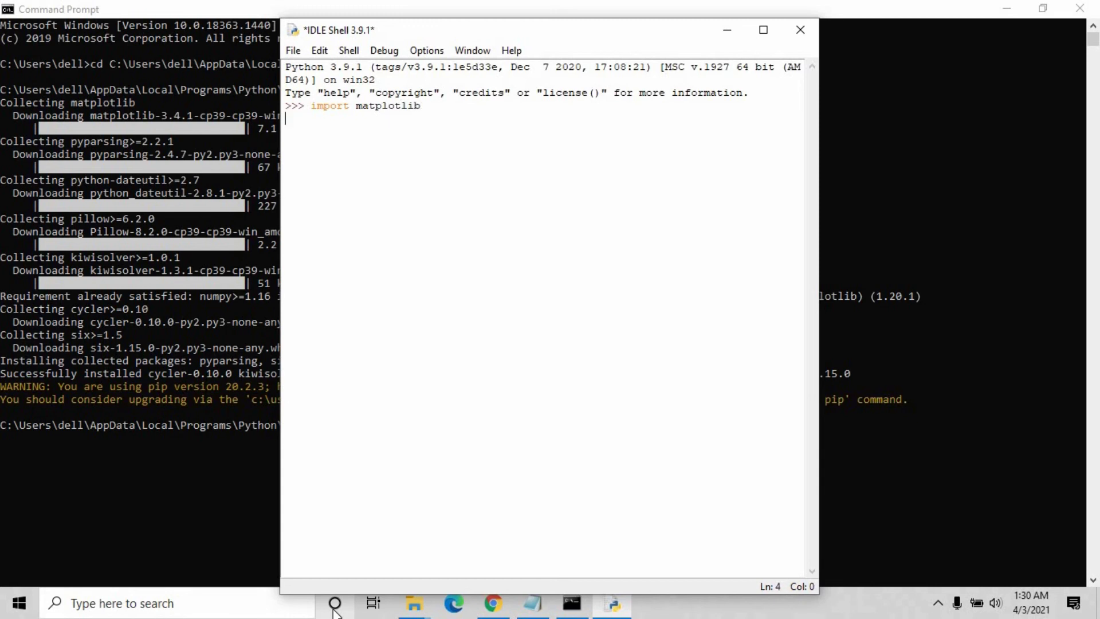